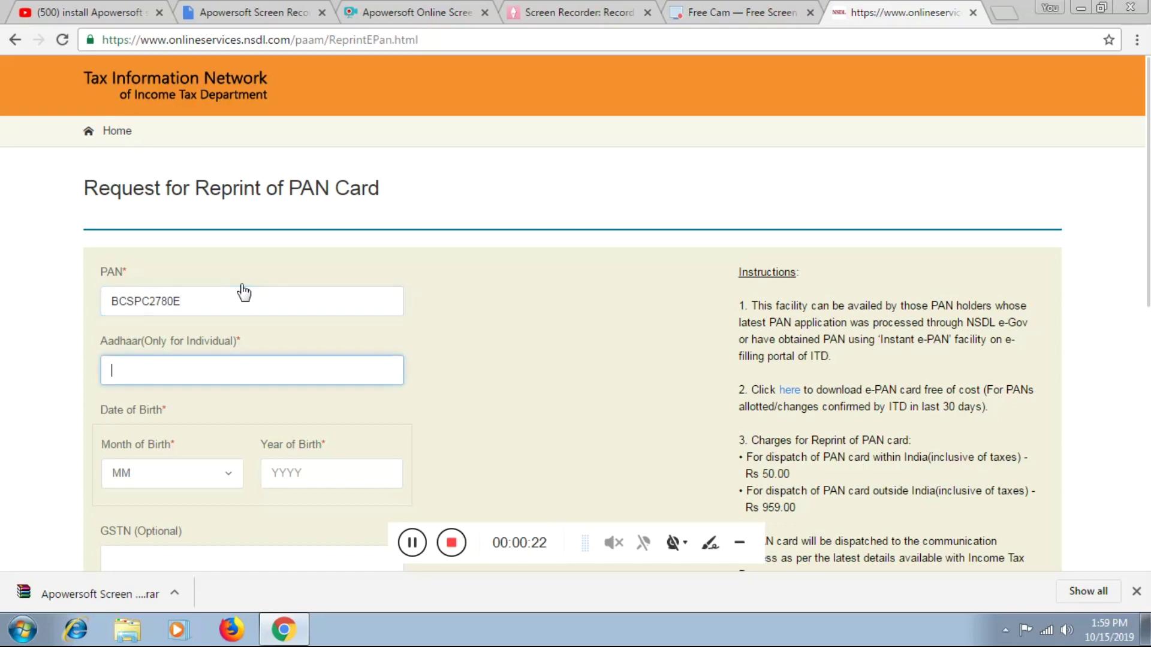
Step: Enter the Aadhaar number and the birth date as December 1995
scroll(275, 285, "down", 1)
left_click(180, 394)
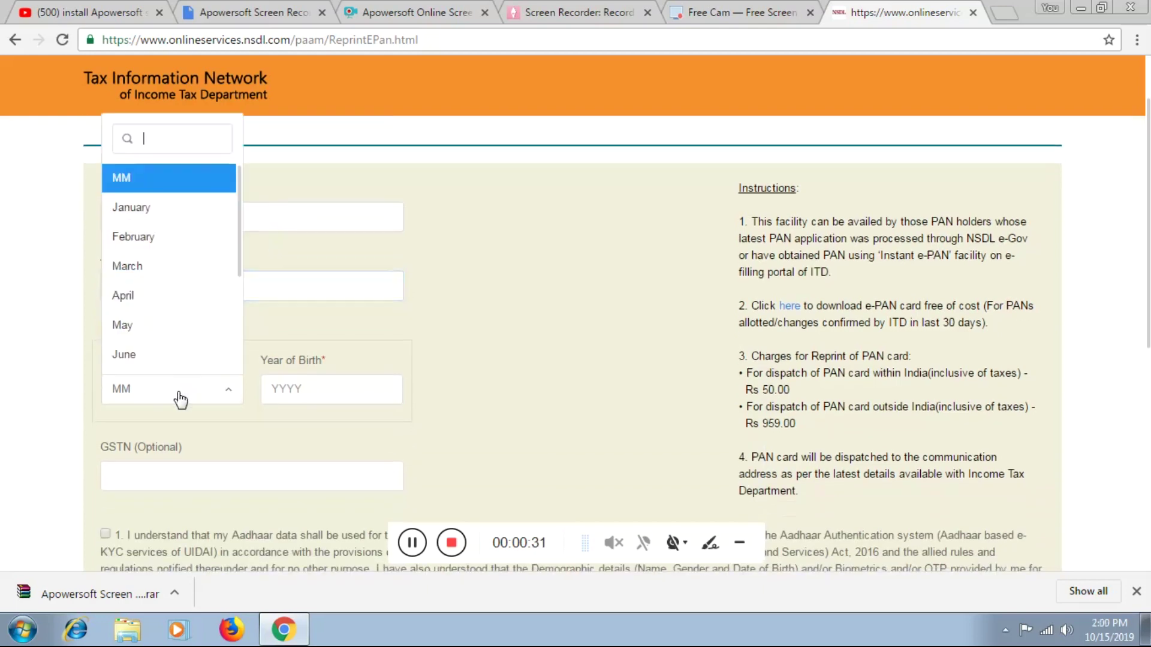
scroll(243, 249, "down", 1)
scroll(243, 249, "down", 2)
left_click(176, 359)
left_click(315, 390)
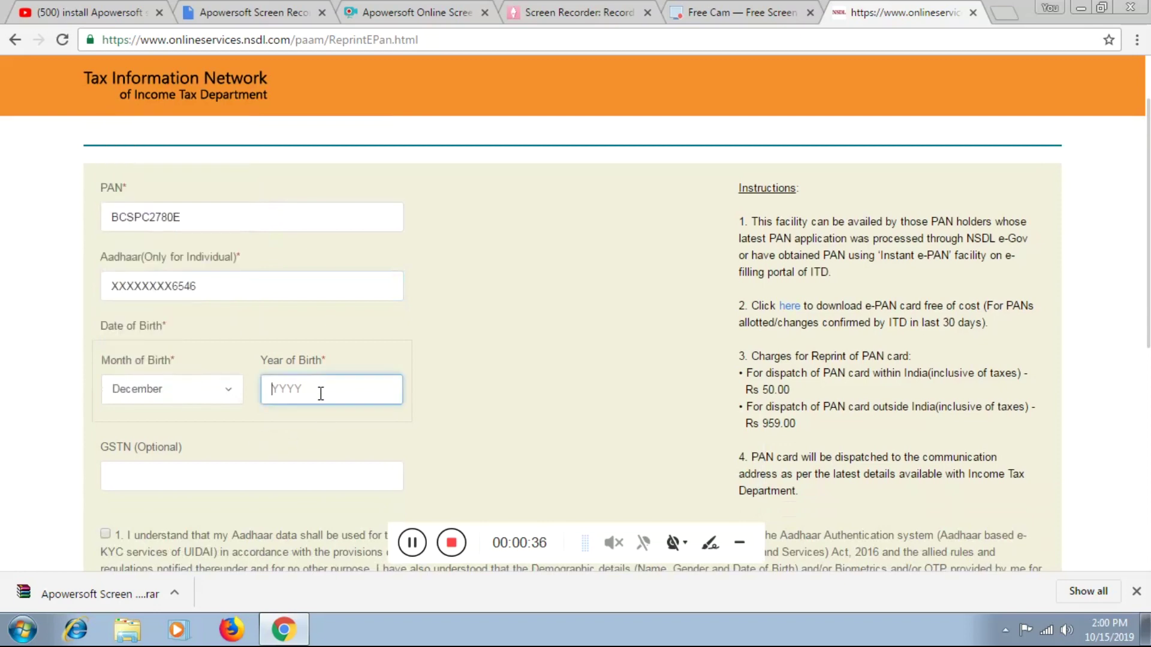
type("1995")
left_click(501, 351)
Step: Give consent for Aadhaar authentication, fill in the captcha and submit the reprint request
scroll(501, 351, "down", 3)
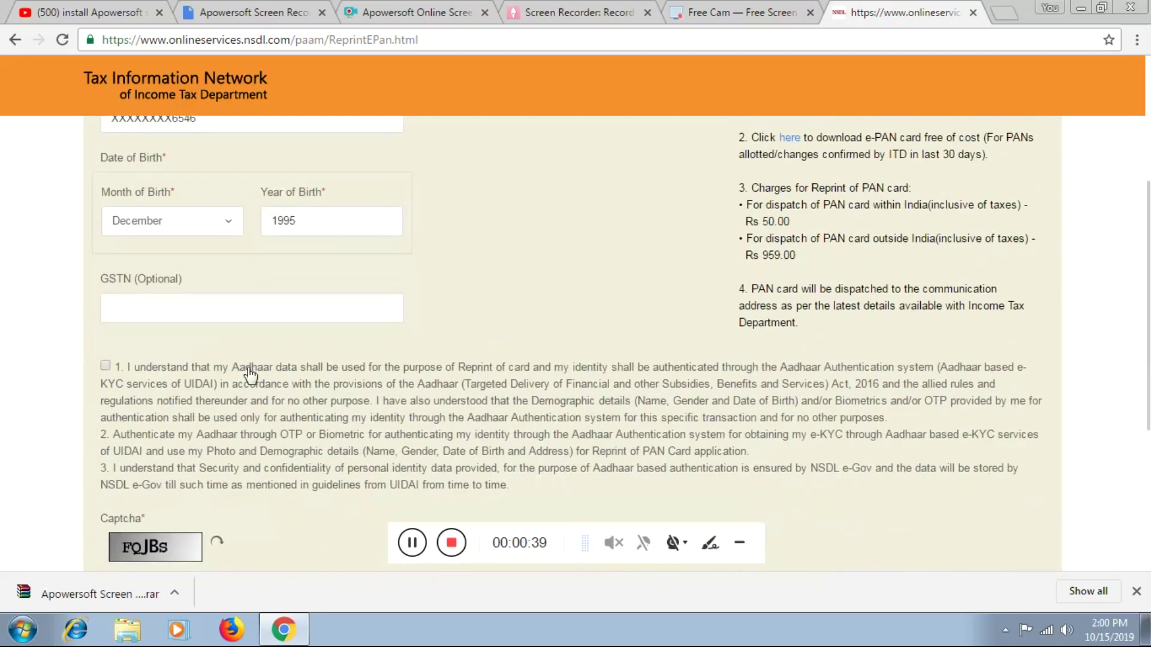
left_click(105, 367)
scroll(105, 369, "down", 3)
left_click(180, 428)
type("F")
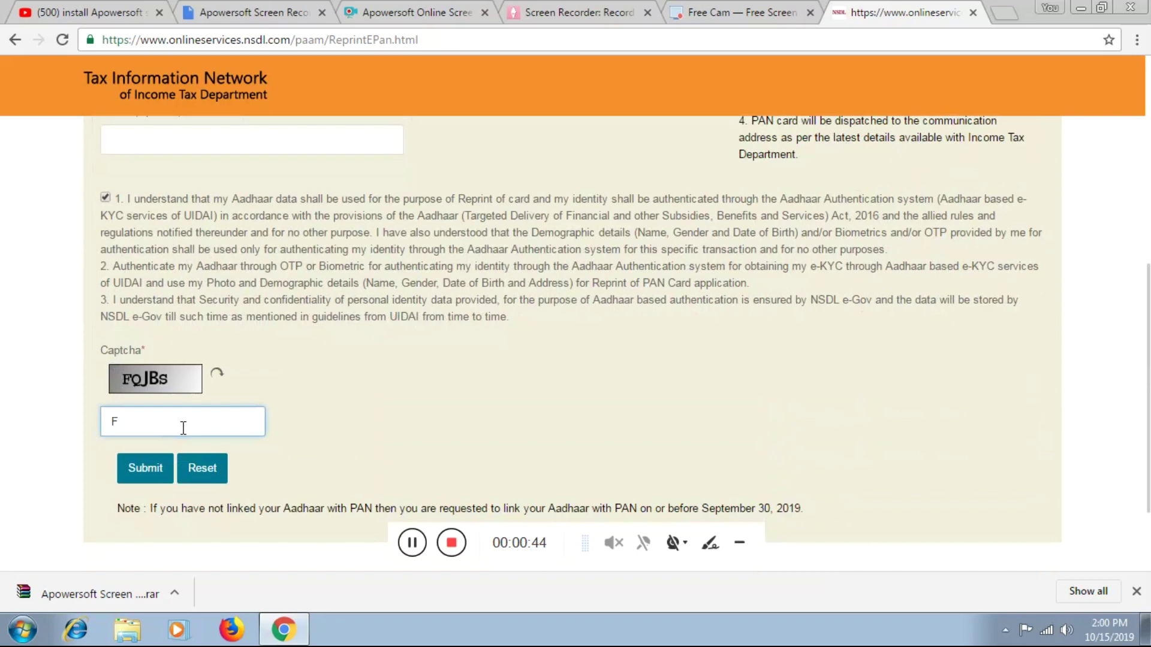
type("QJBS")
scroll(459, 459, "up", 7)
left_click_drag(119, 301, 182, 301)
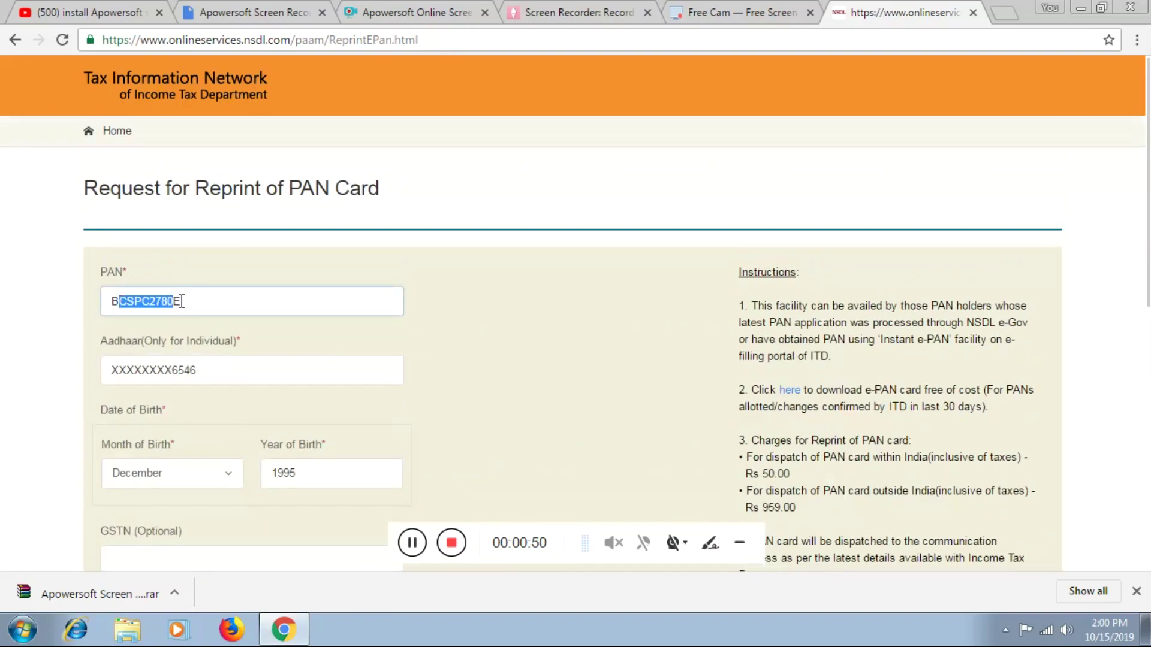
left_click(555, 352)
scroll(555, 353, "down", 7)
left_click(137, 478)
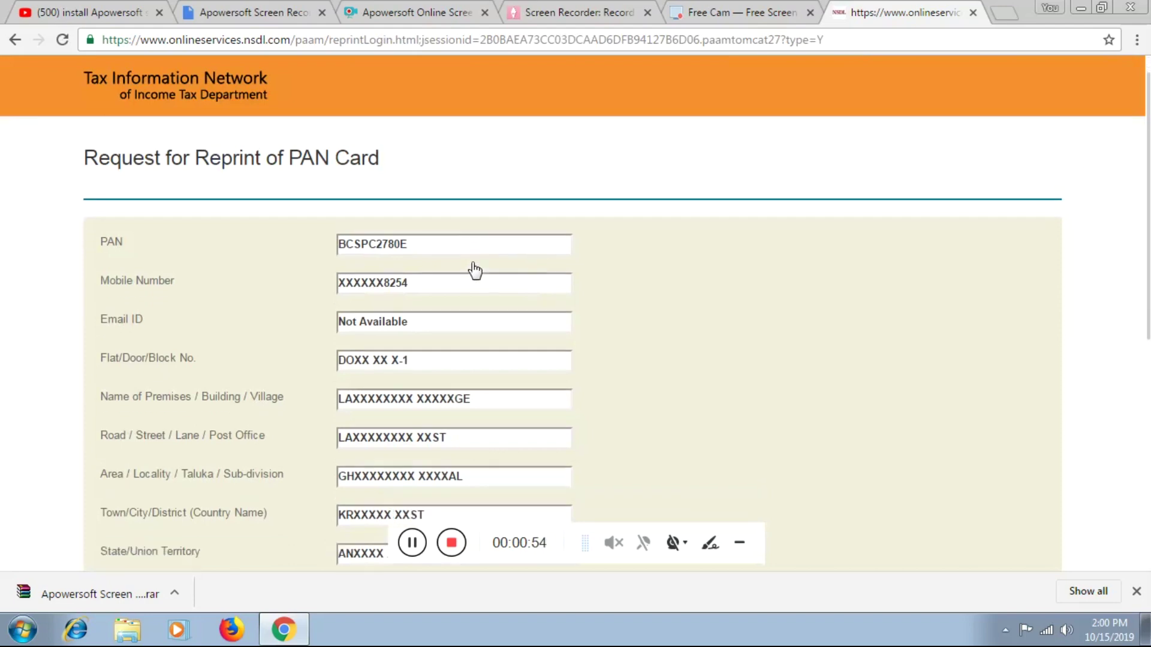
Step: Review the PAN's masked mobile number, contact and address details
scroll(474, 271, "down", 1)
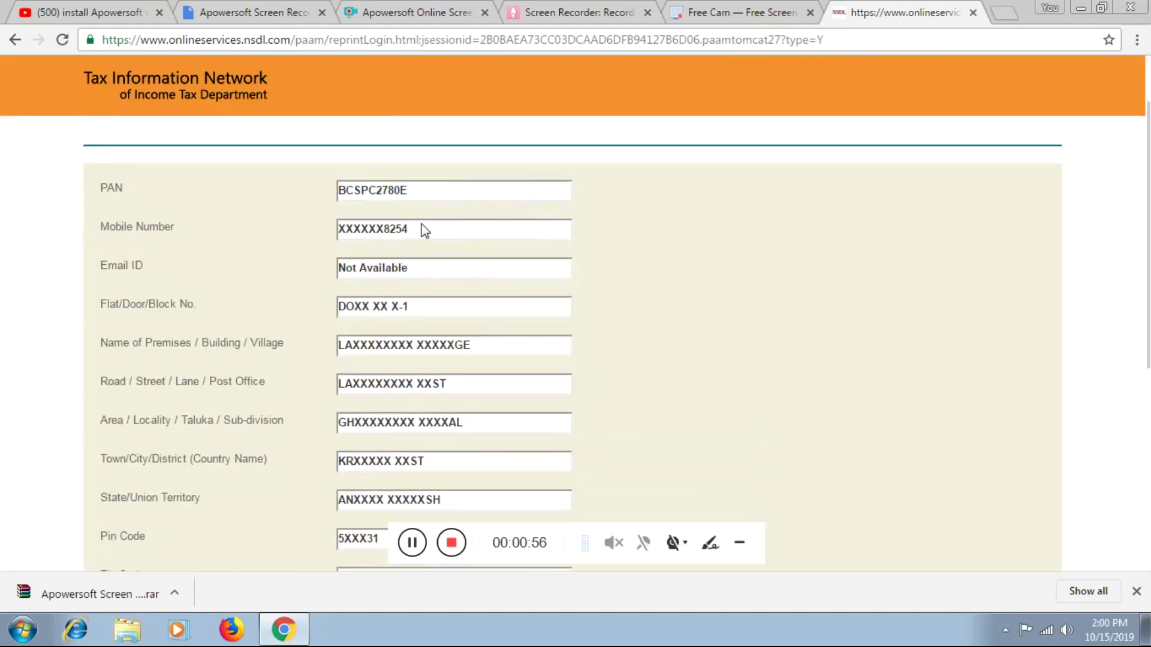
left_click_drag(422, 233, 329, 232)
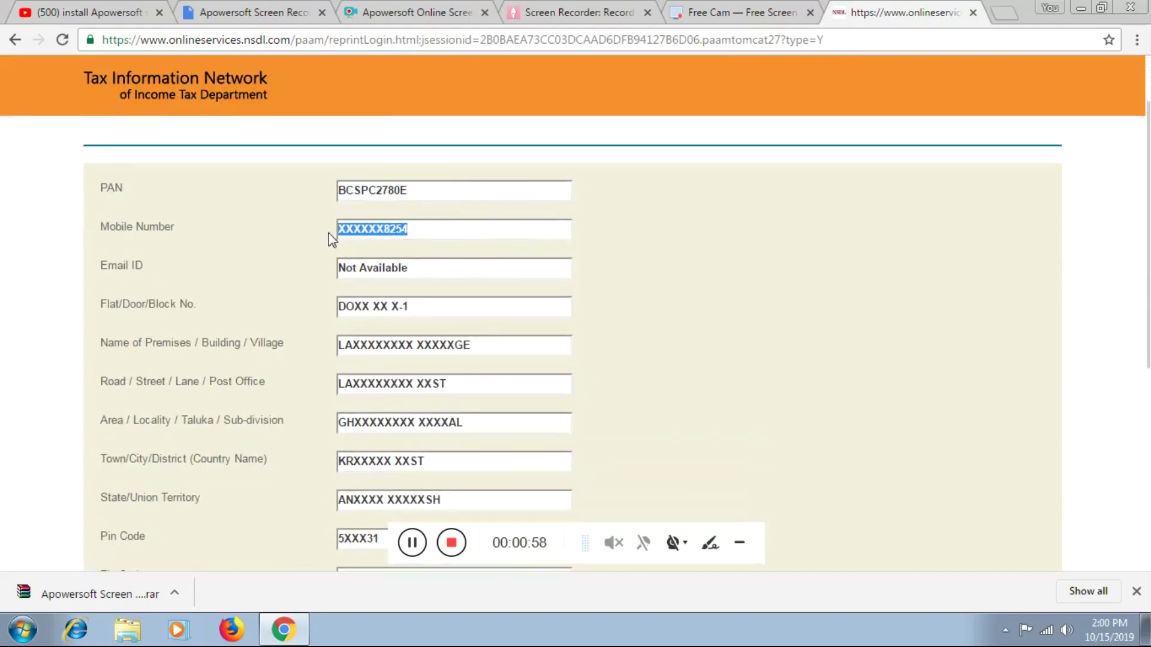
left_click(258, 276)
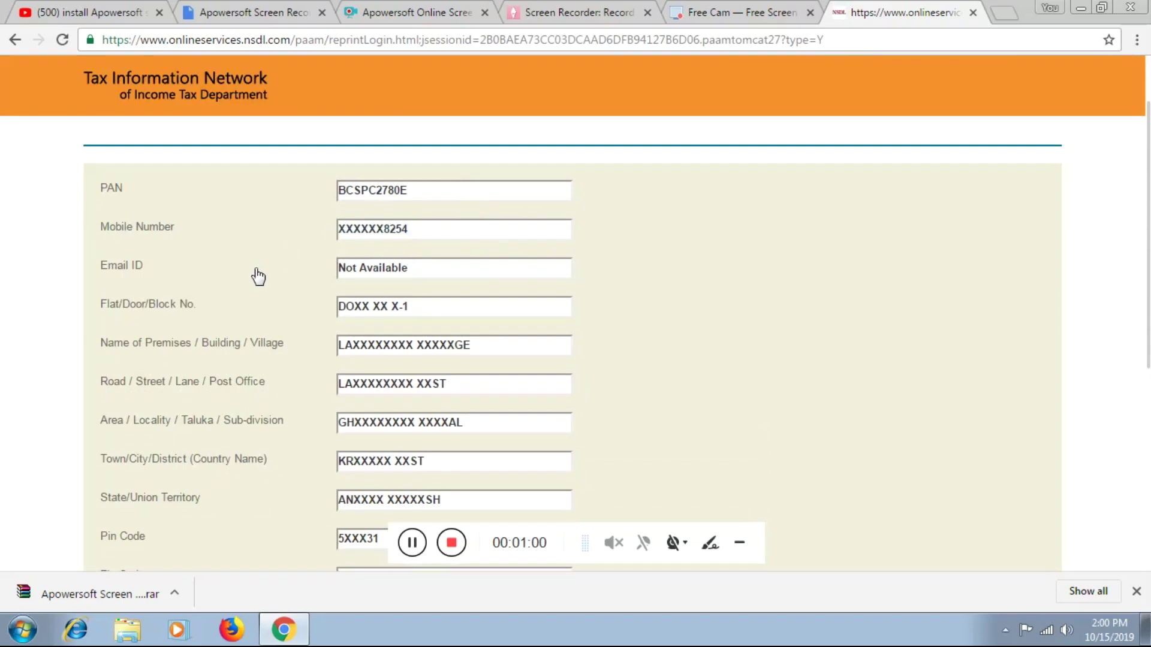
scroll(294, 365, "down", 1)
scroll(509, 337, "down", 2)
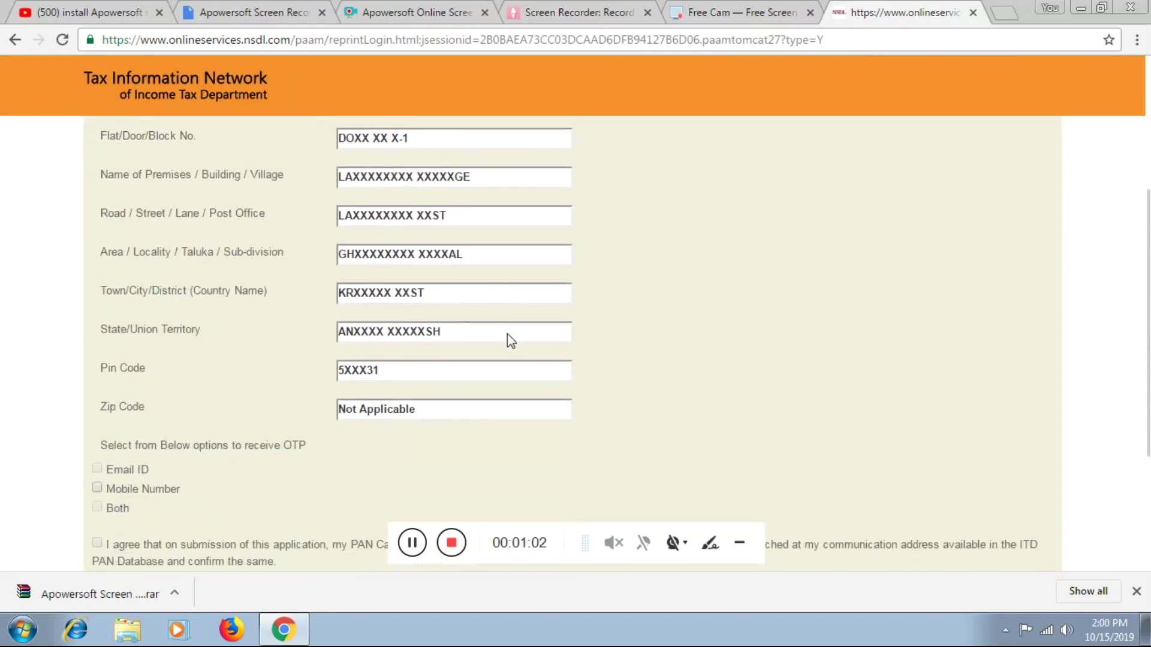
scroll(146, 442, "down", 1)
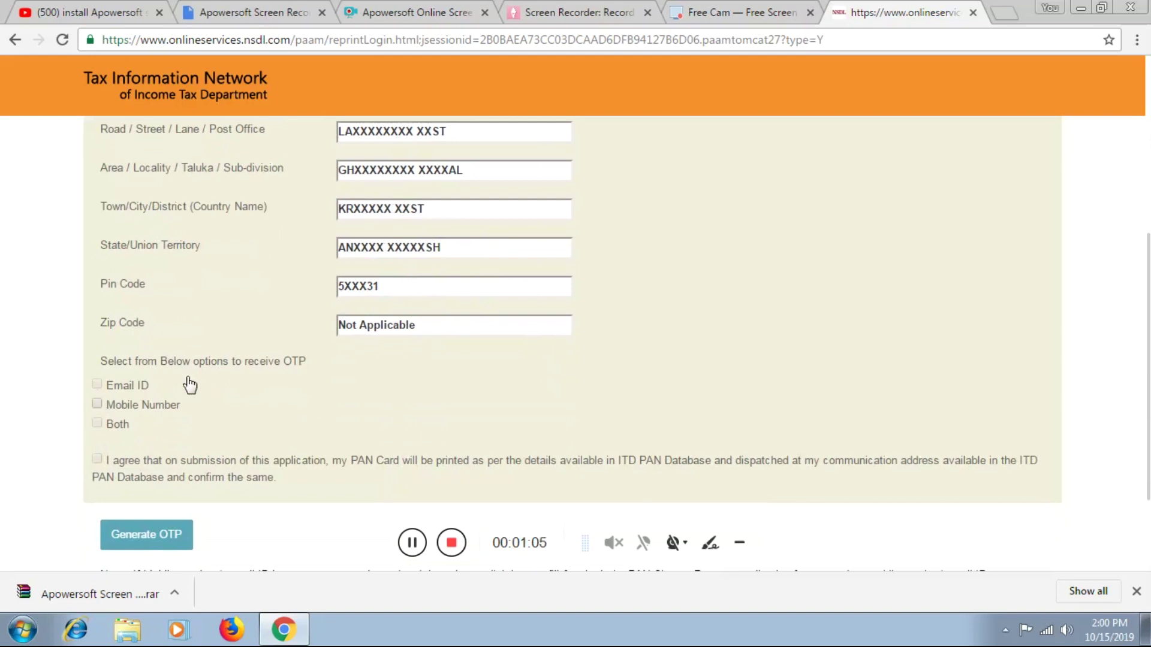
scroll(341, 326, "up", 2)
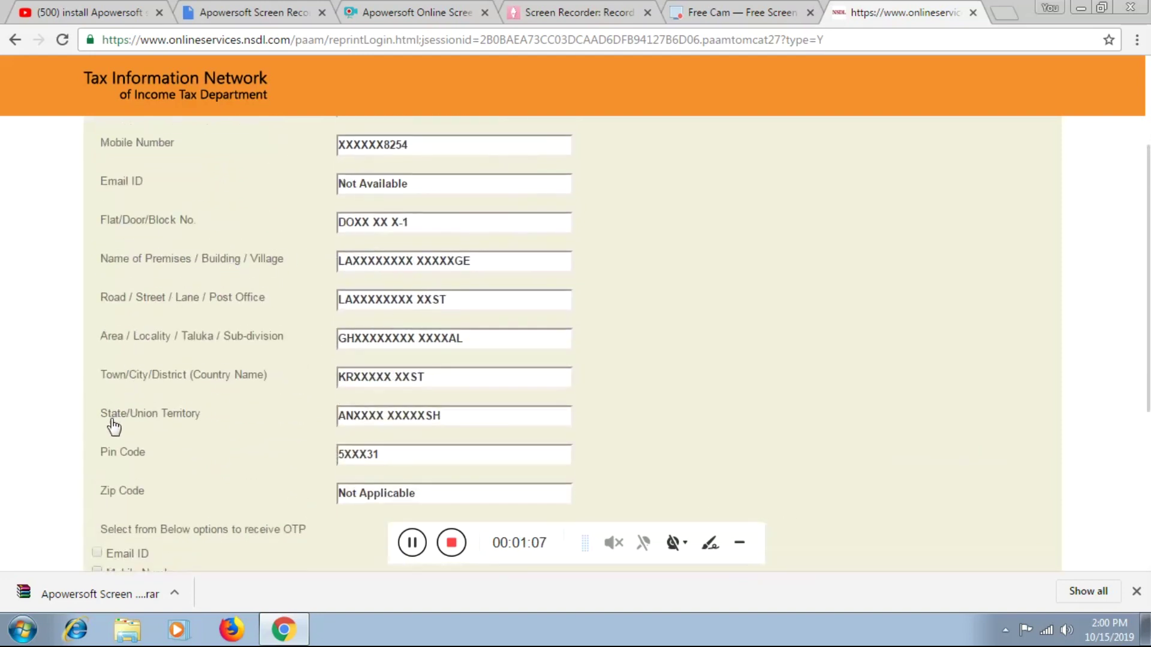
scroll(435, 379, "down", 2)
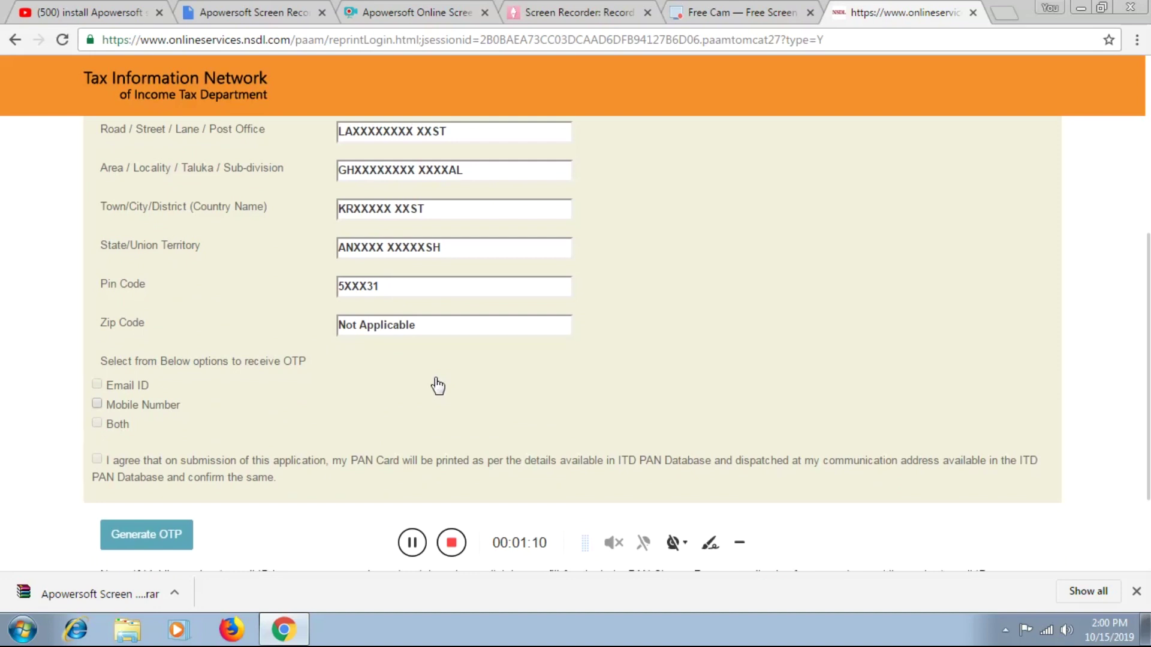
scroll(437, 384, "down", 1)
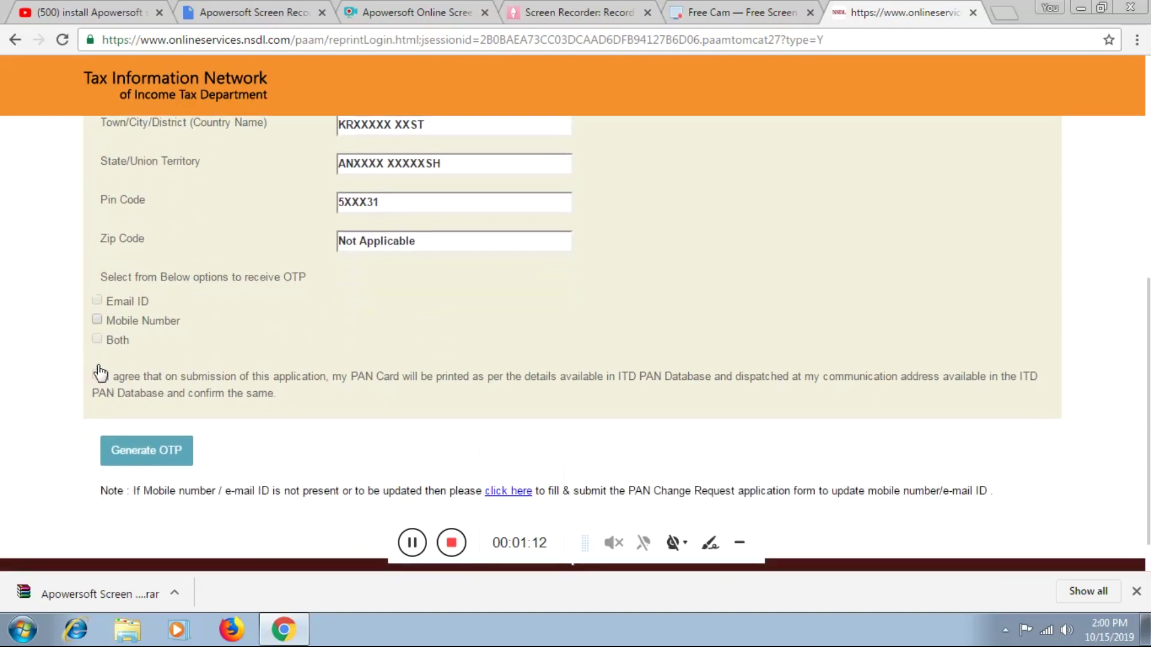
Step: Choose Mobile Number for the OTP, agree to print from database details, and generate the OTP
left_click(98, 319)
left_click(97, 376)
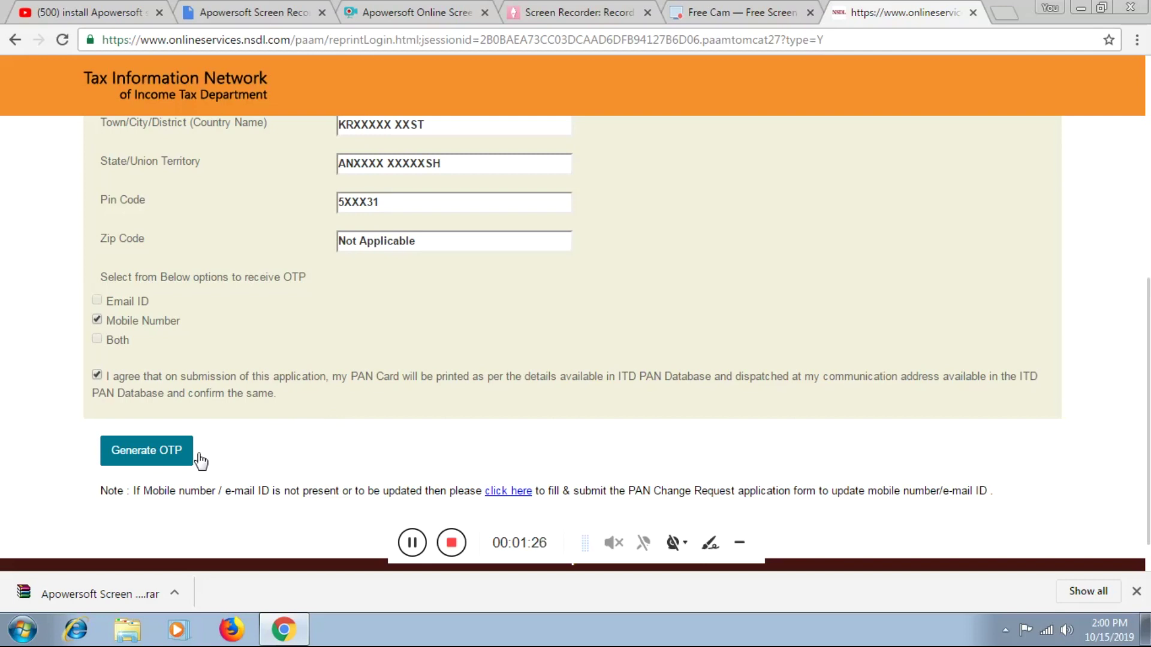
scroll(411, 393, "up", 5)
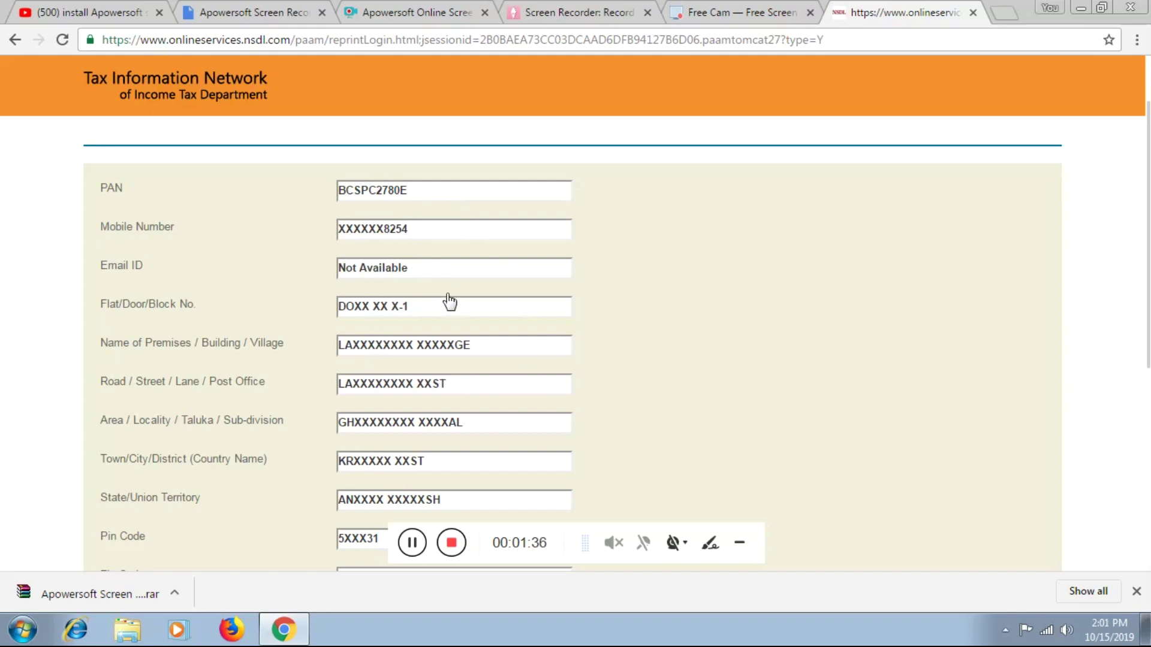
scroll(614, 364, "down", 3)
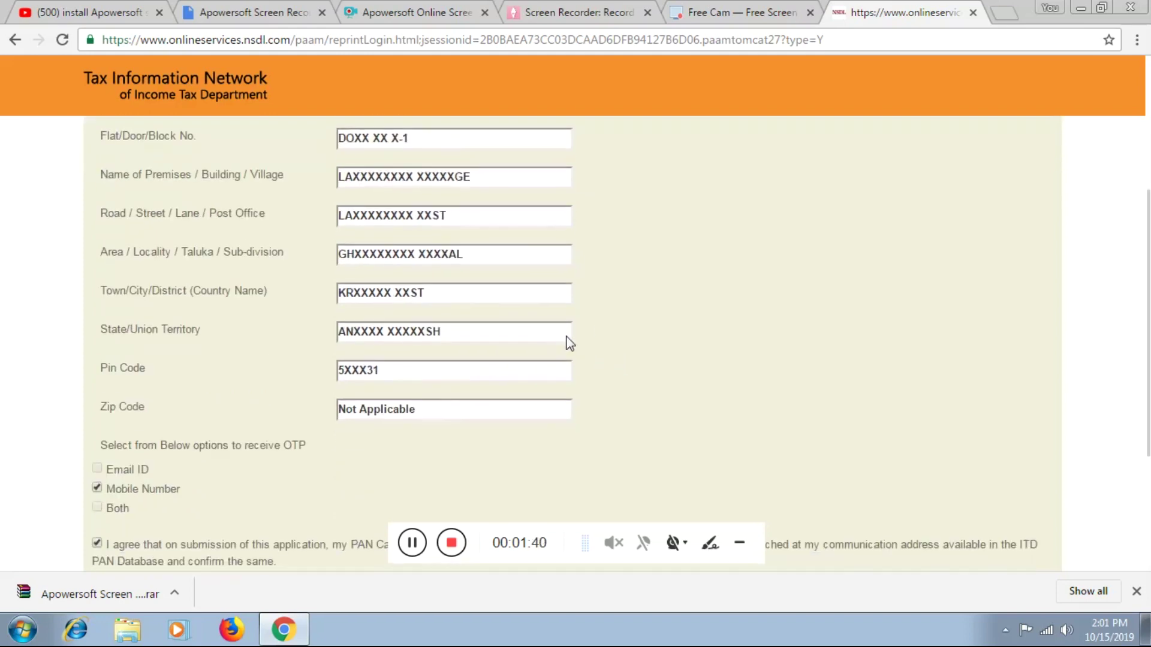
scroll(558, 330, "down", 3)
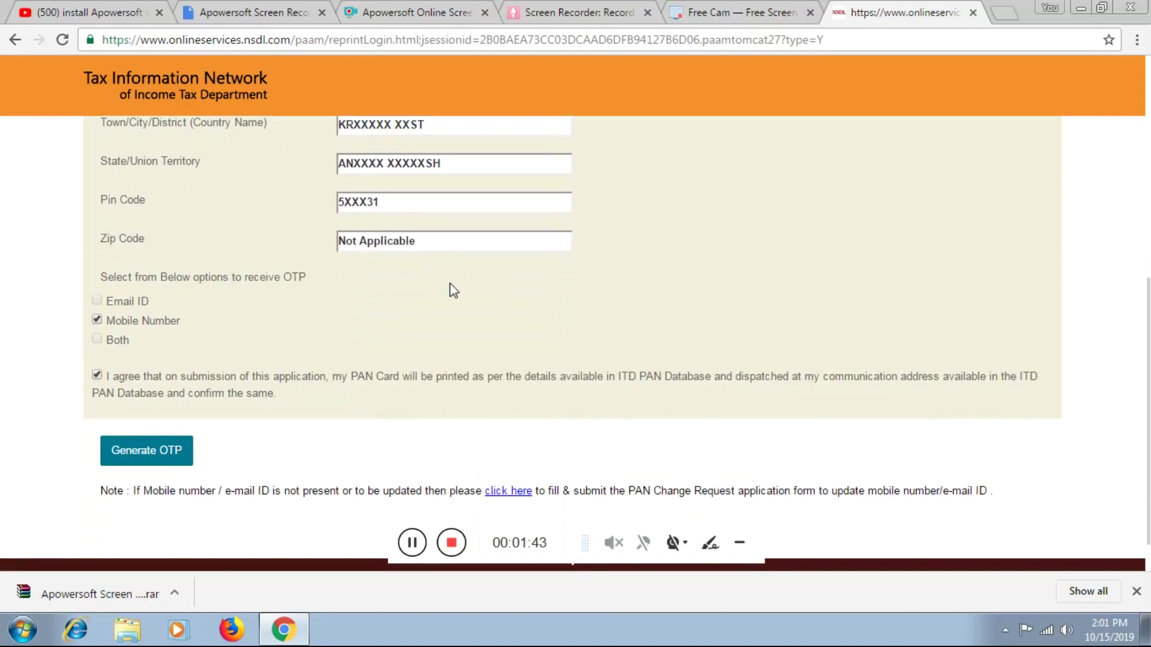
scroll(495, 290, "up", 4)
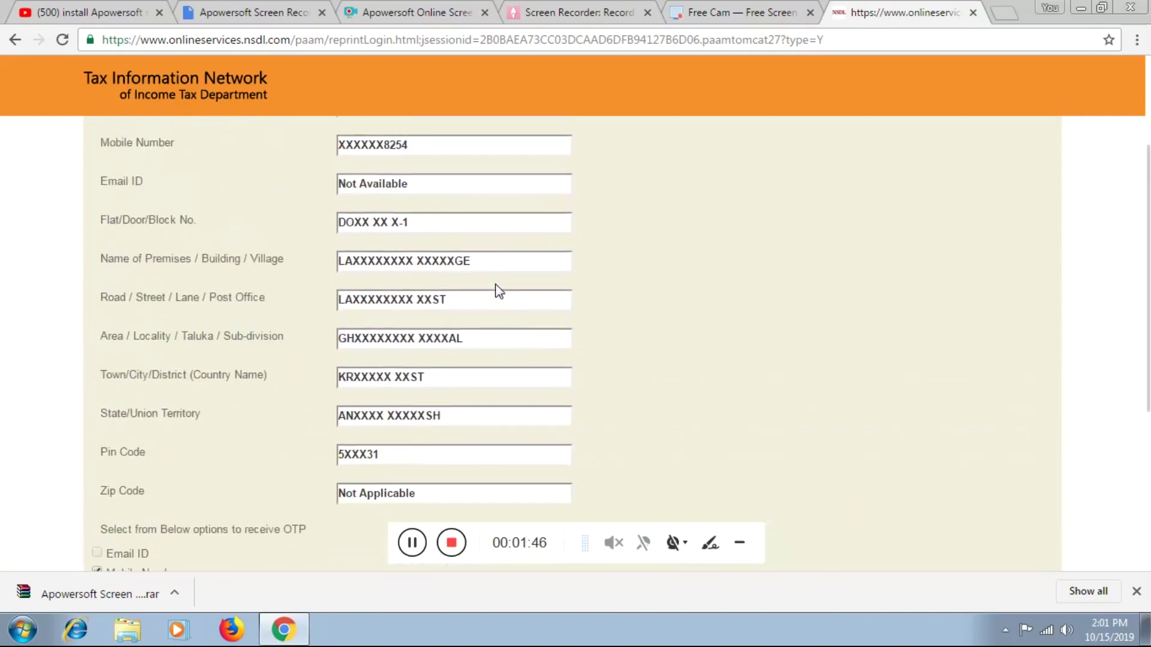
scroll(496, 290, "up", 3)
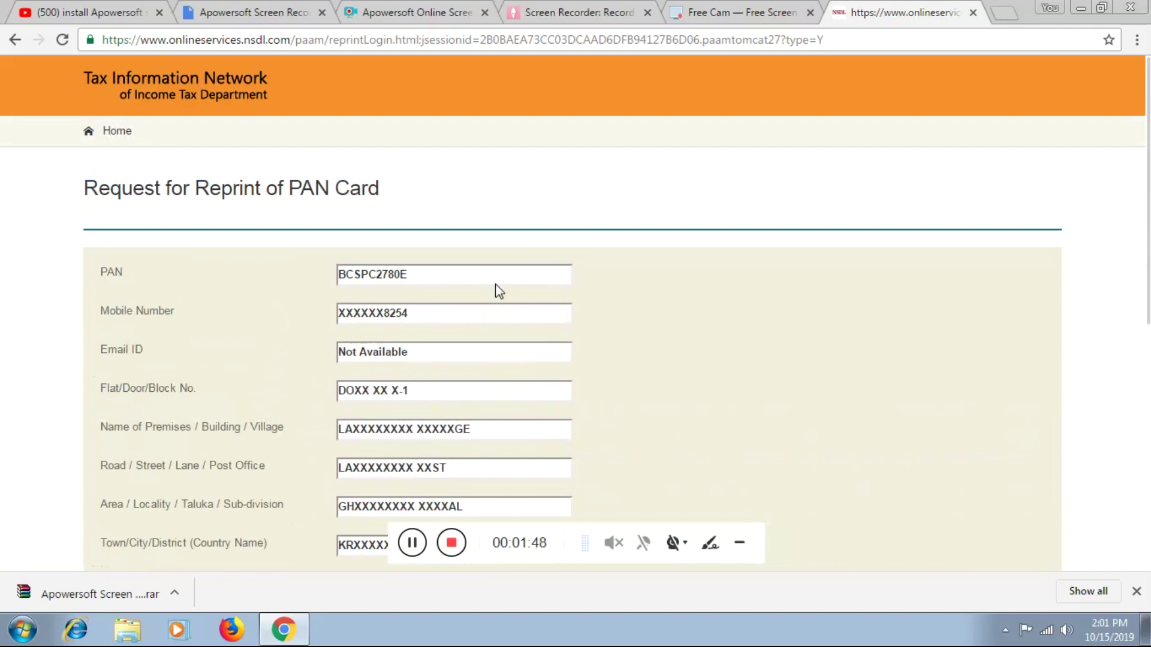
scroll(496, 290, "down", 6)
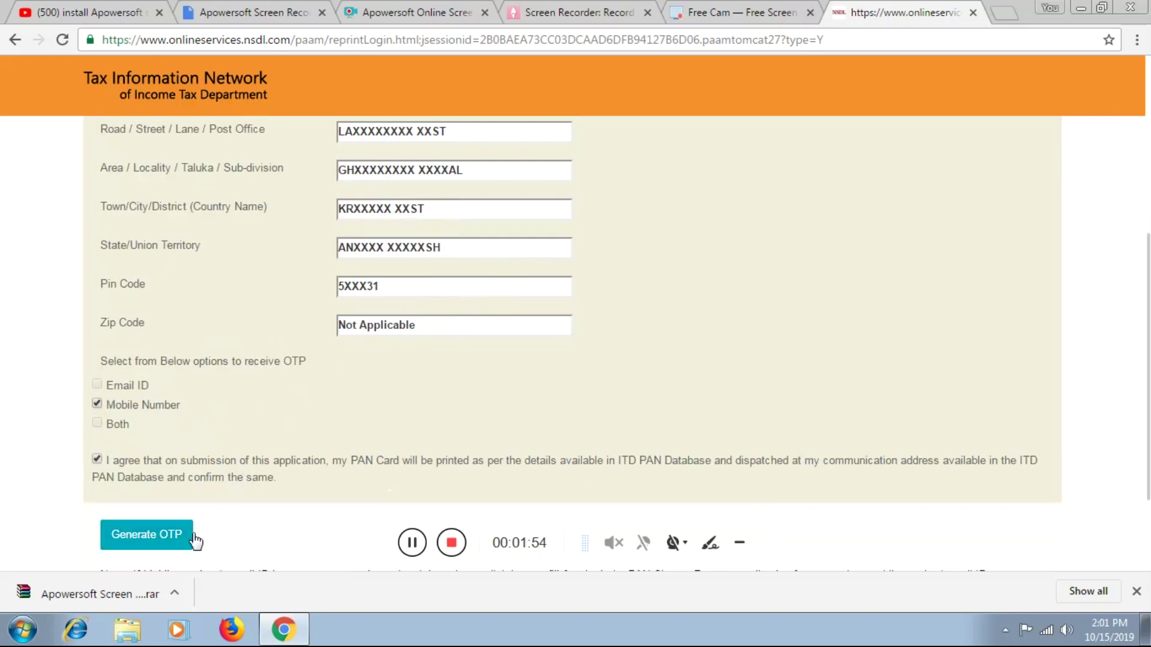
left_click(161, 538)
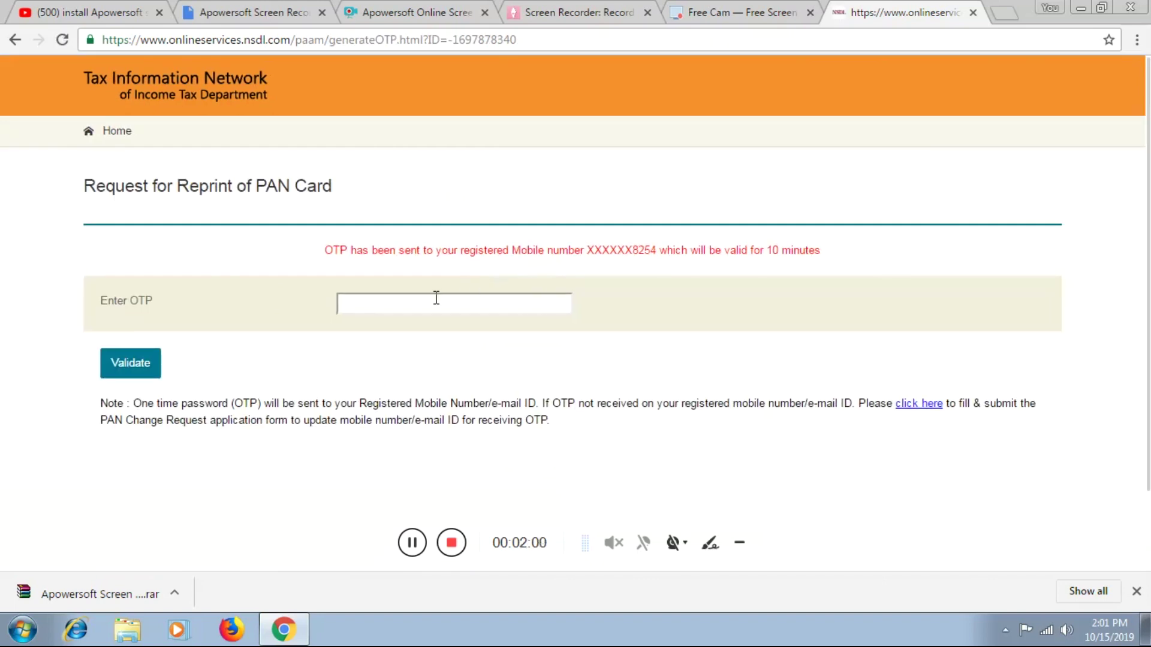
Step: Enter the OTP received by SMS and validate it to reach the 50.00 fee payment page
left_click(441, 304)
left_click(153, 358)
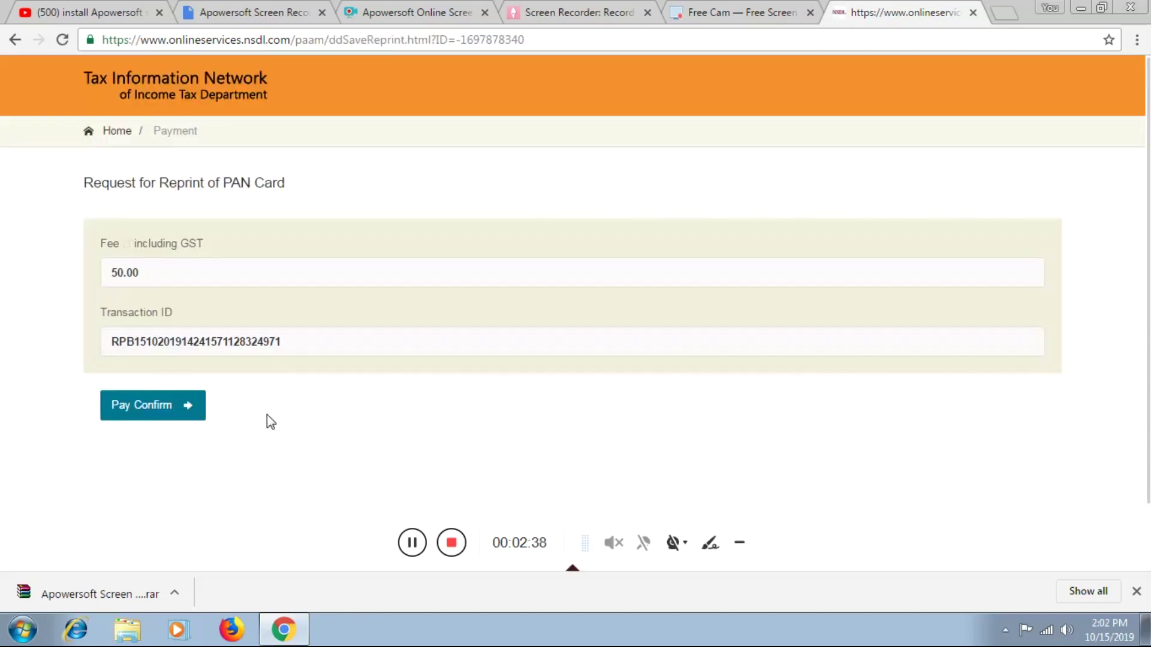
left_click_drag(146, 275, 102, 273)
Step: Pay the 50.00 fee through BillDesk by UPI, entering the payer's VPA and sending the request
left_click(141, 403)
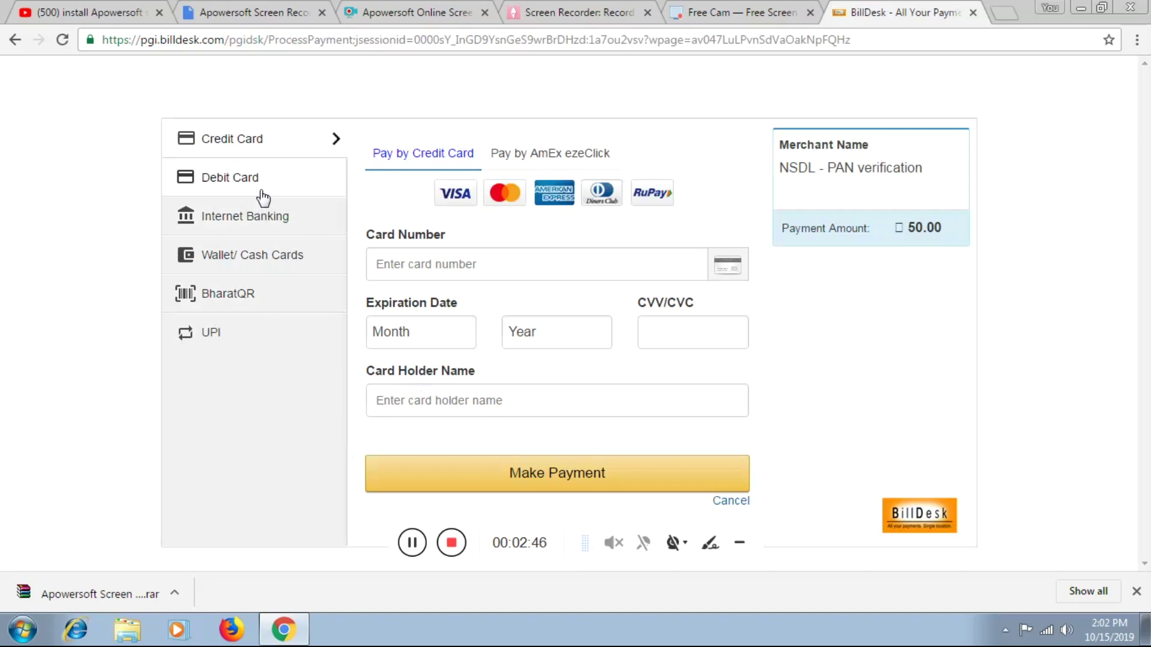
left_click(211, 333)
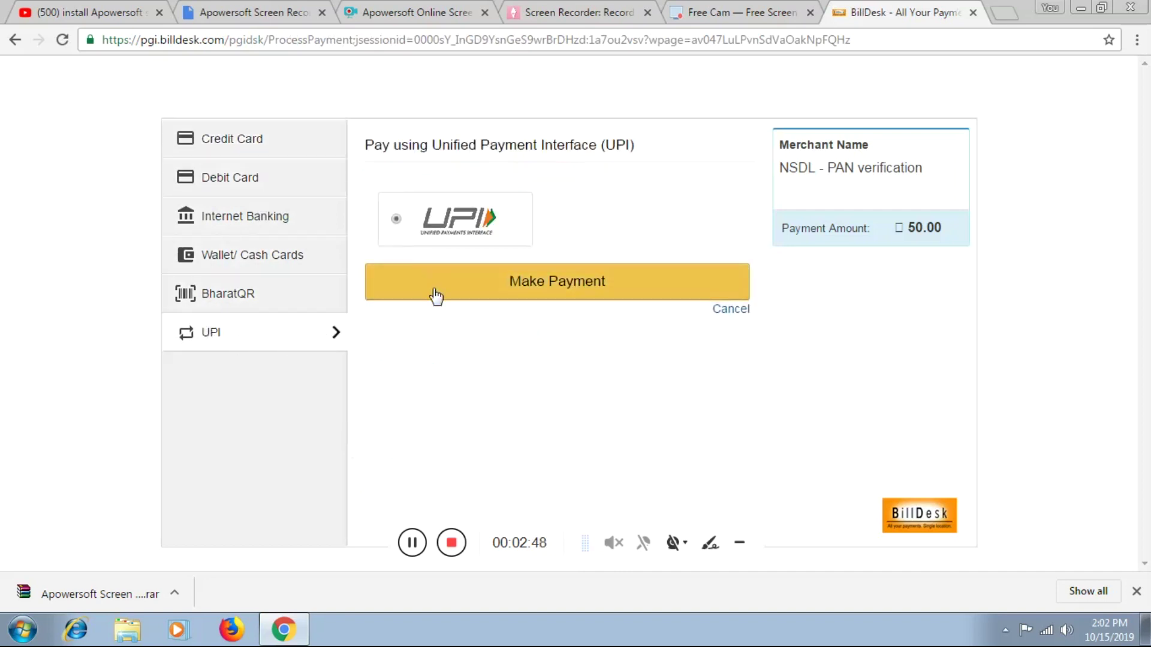
left_click(433, 296)
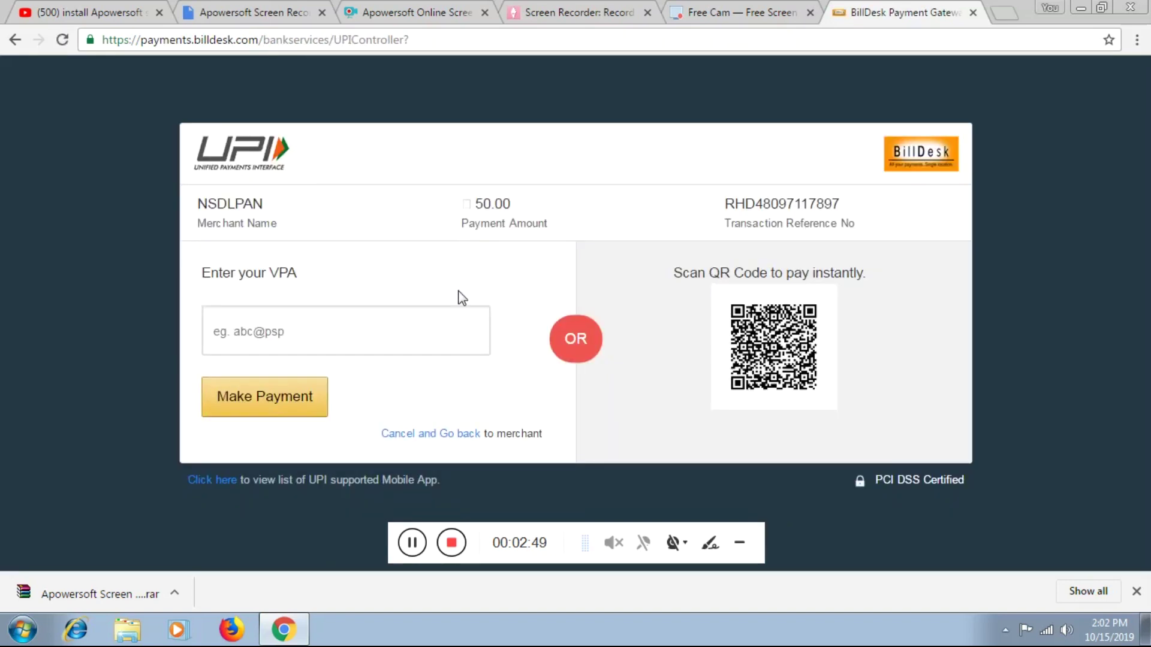
left_click(345, 321)
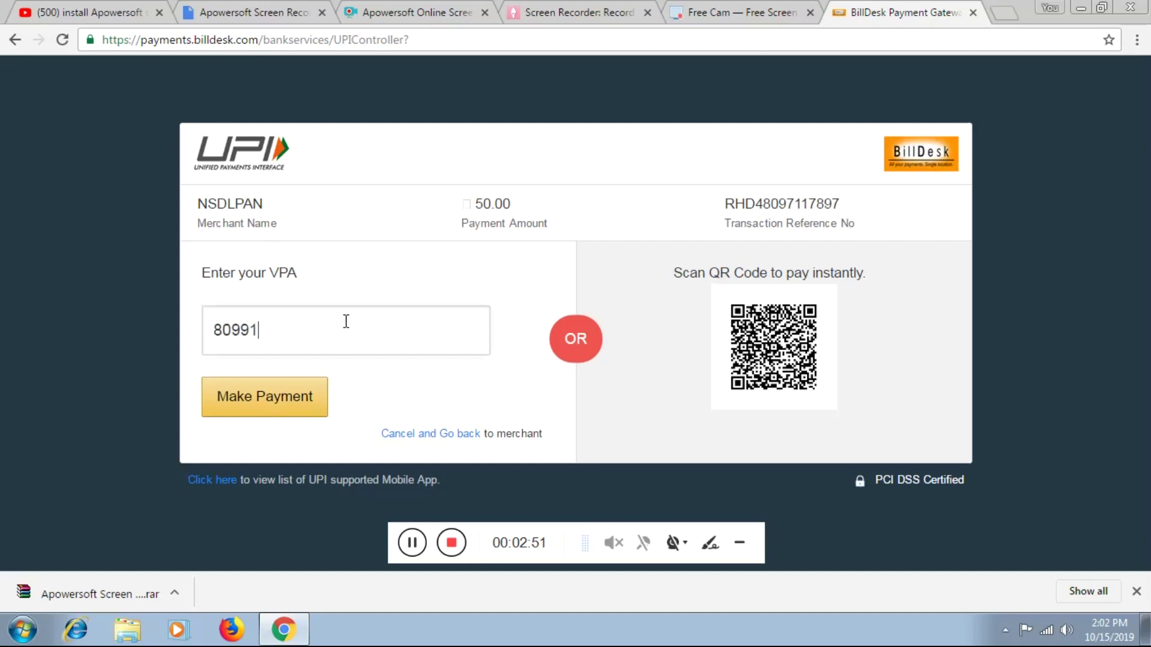
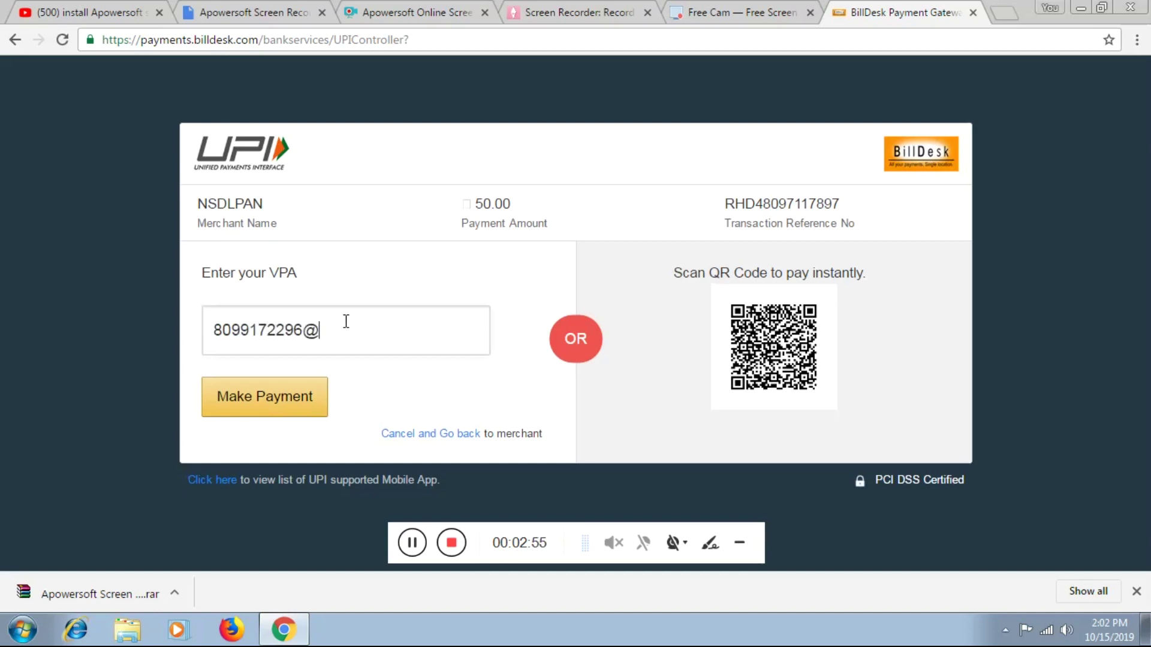
left_click(275, 401)
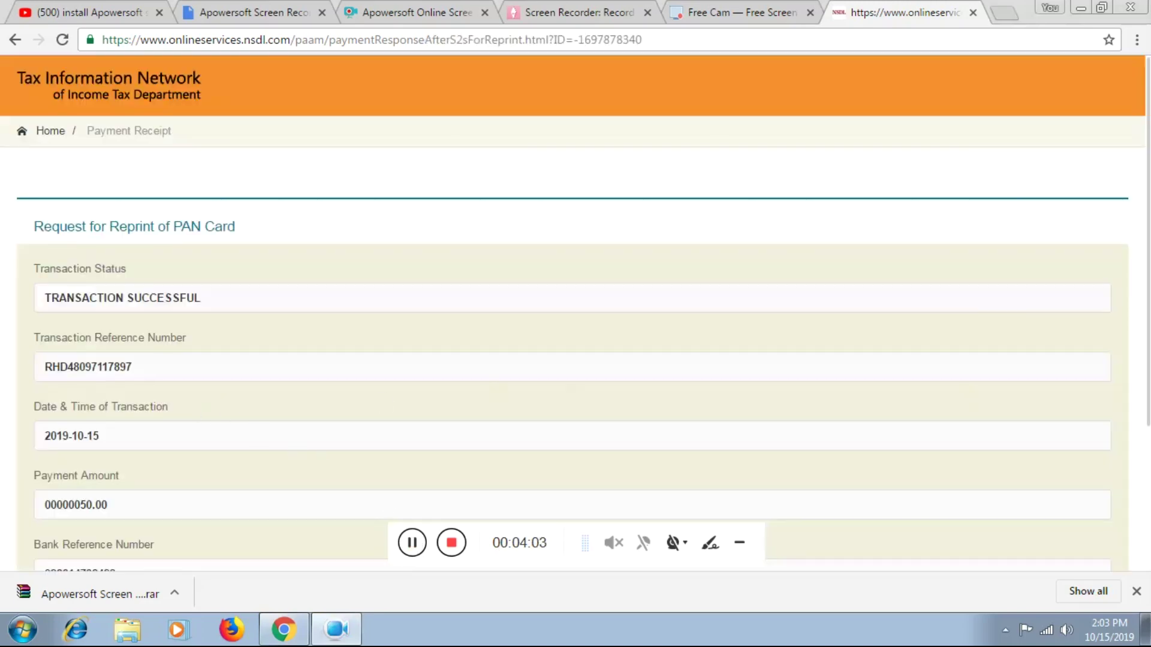
Step: Continue to the reprint acknowledgement and generate the Tax Invoice cum Payment Receipt PDF for printing
left_click_drag(1145, 336, 1143, 456)
left_click(92, 447)
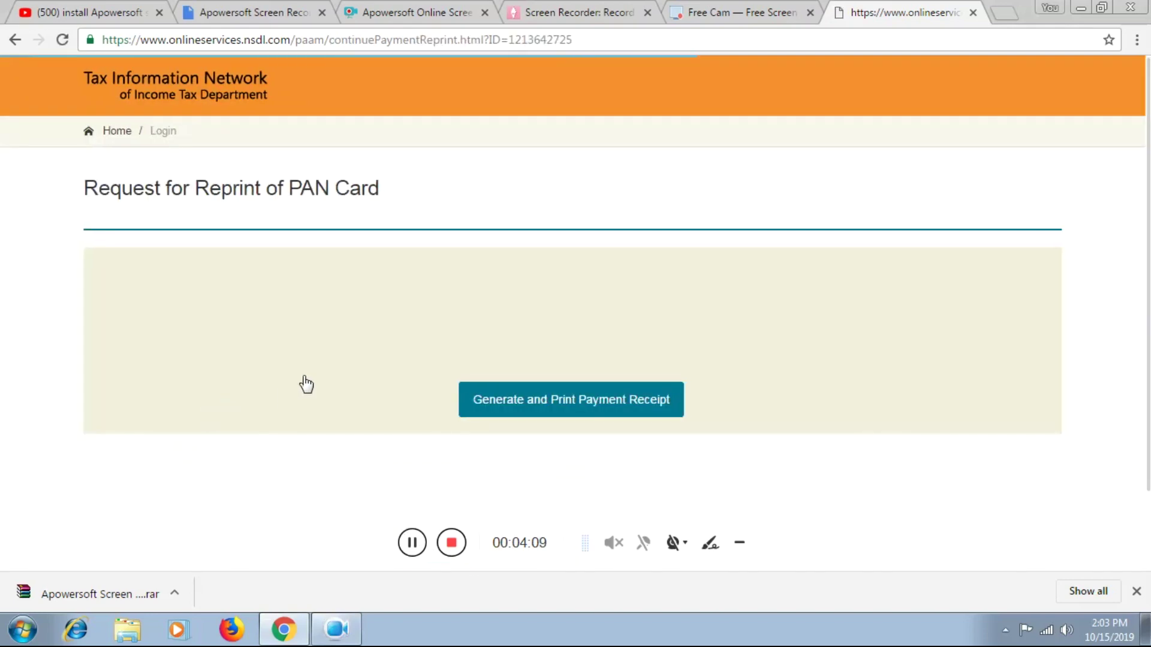
left_click(519, 402)
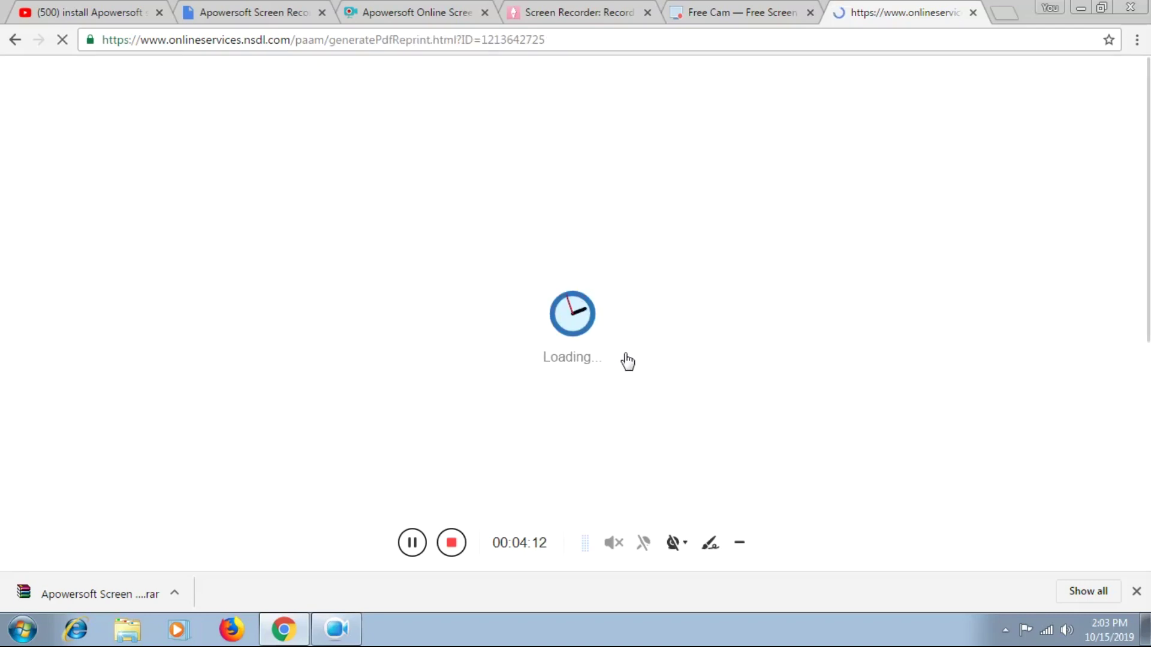
scroll(470, 318, "down", 4)
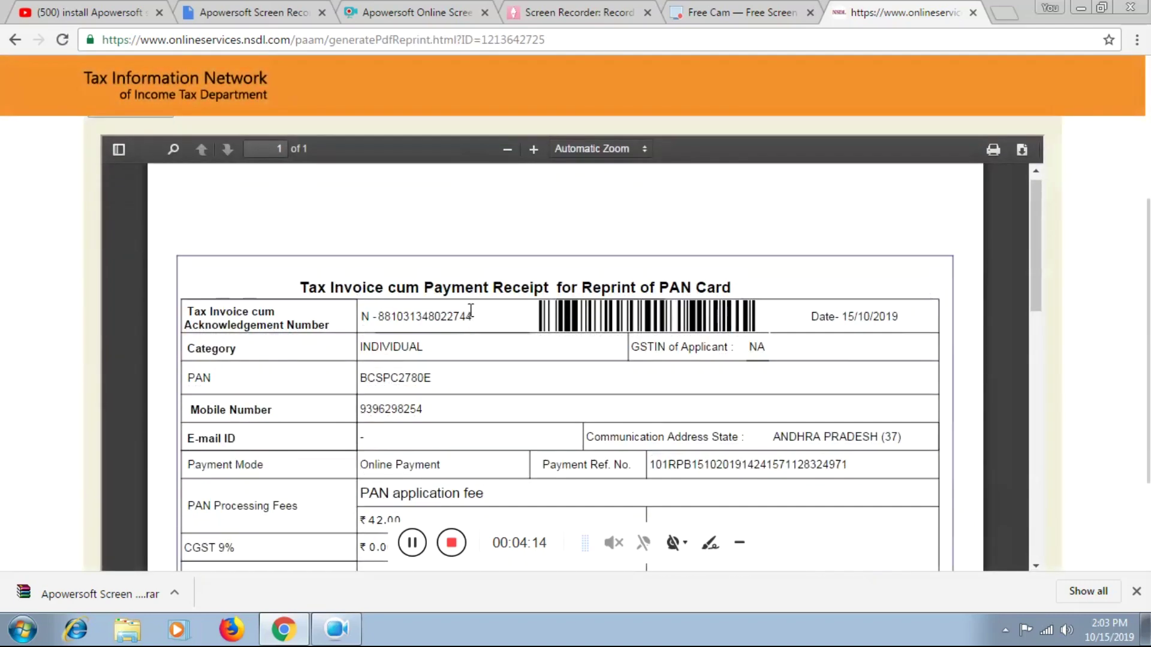
scroll(617, 358, "down", 3)
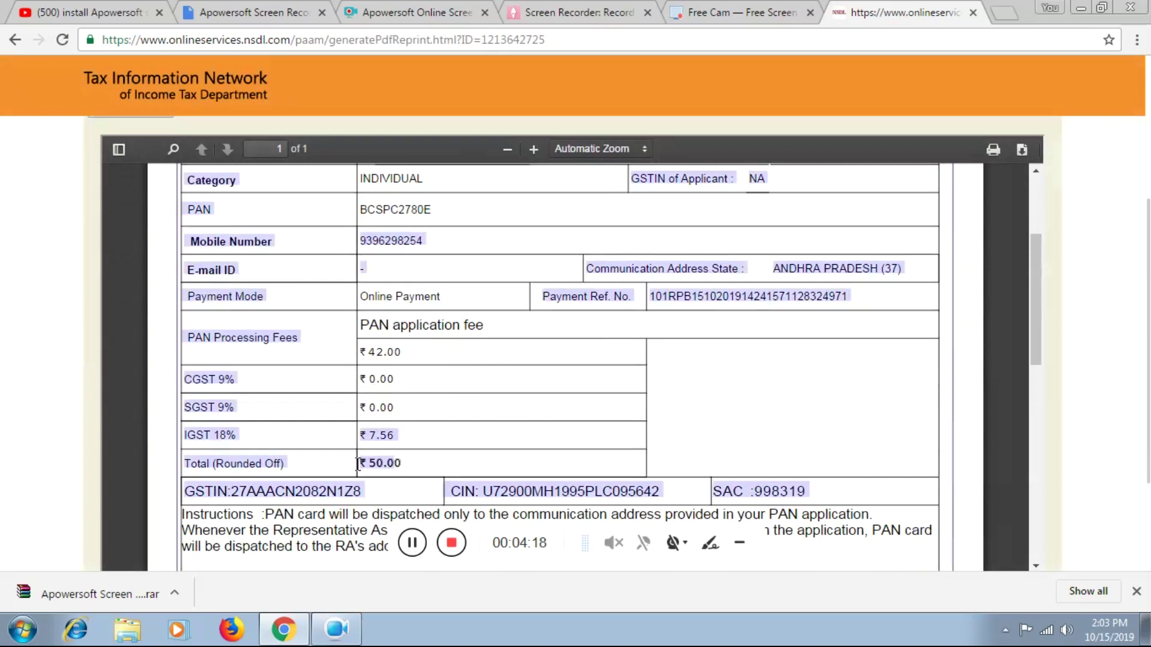
scroll(524, 390, "down", 5)
scroll(524, 389, "up", 12)
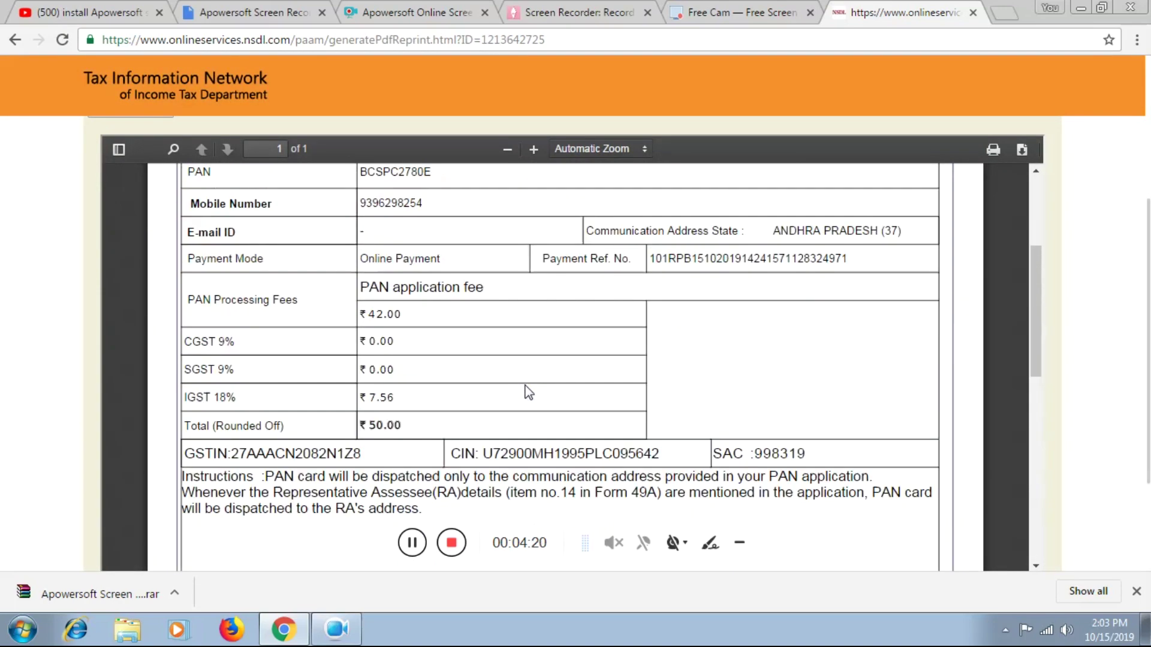
left_click(992, 403)
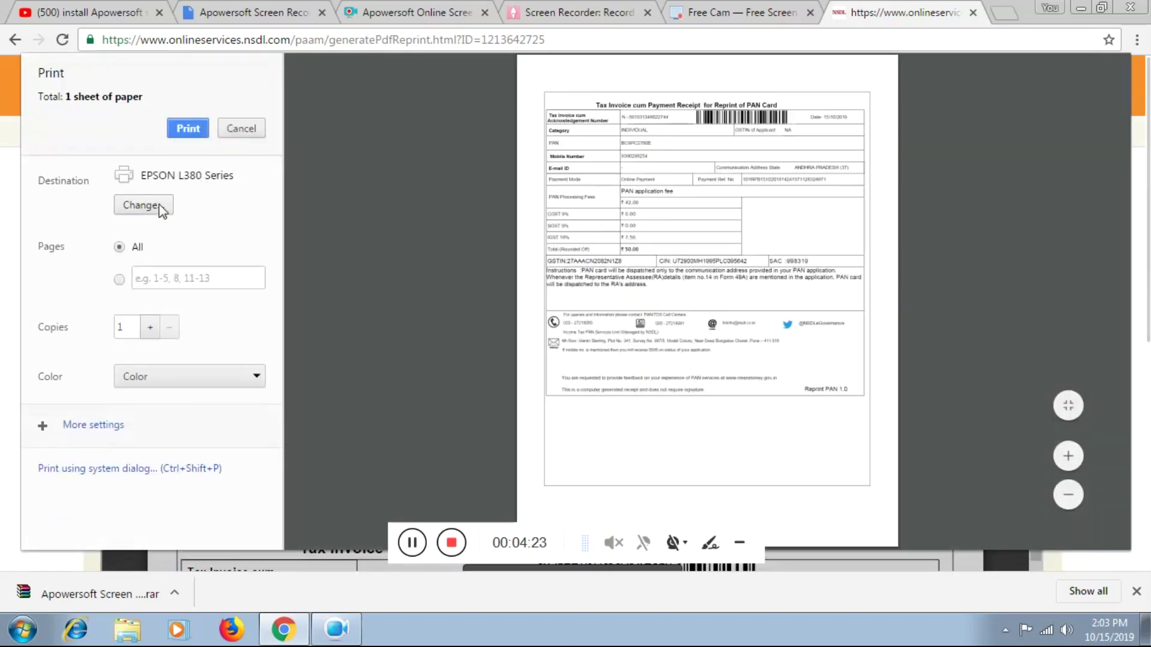
Step: Save the payment receipt to the Desktop using the Save as PDF destination
left_click(159, 203)
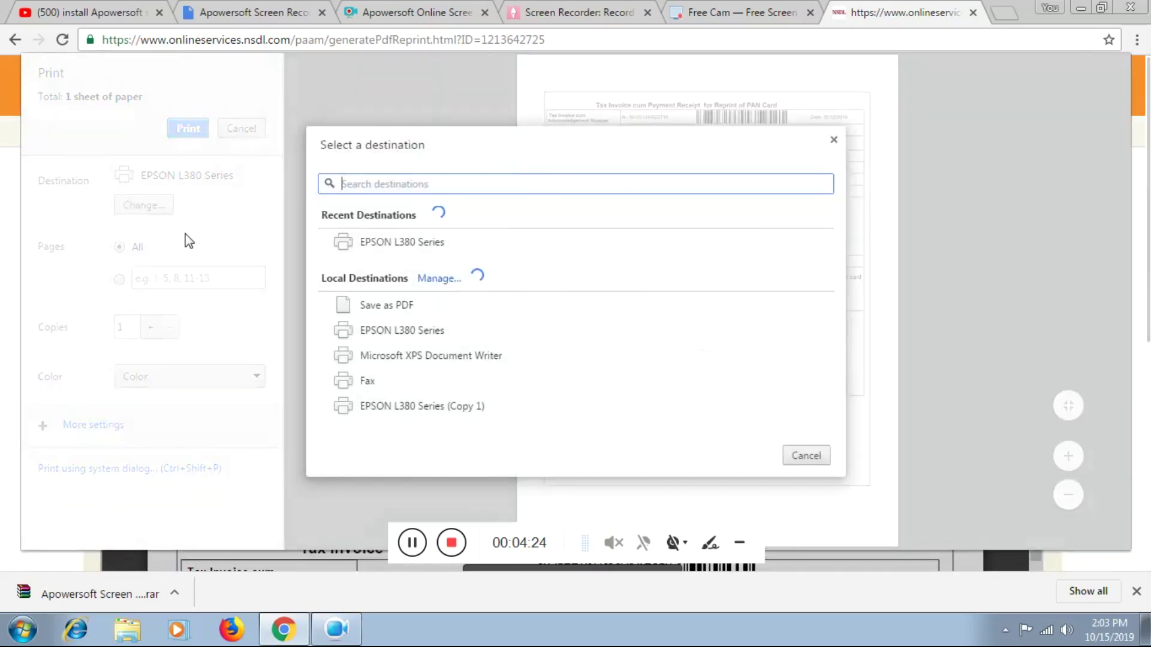
left_click(416, 298)
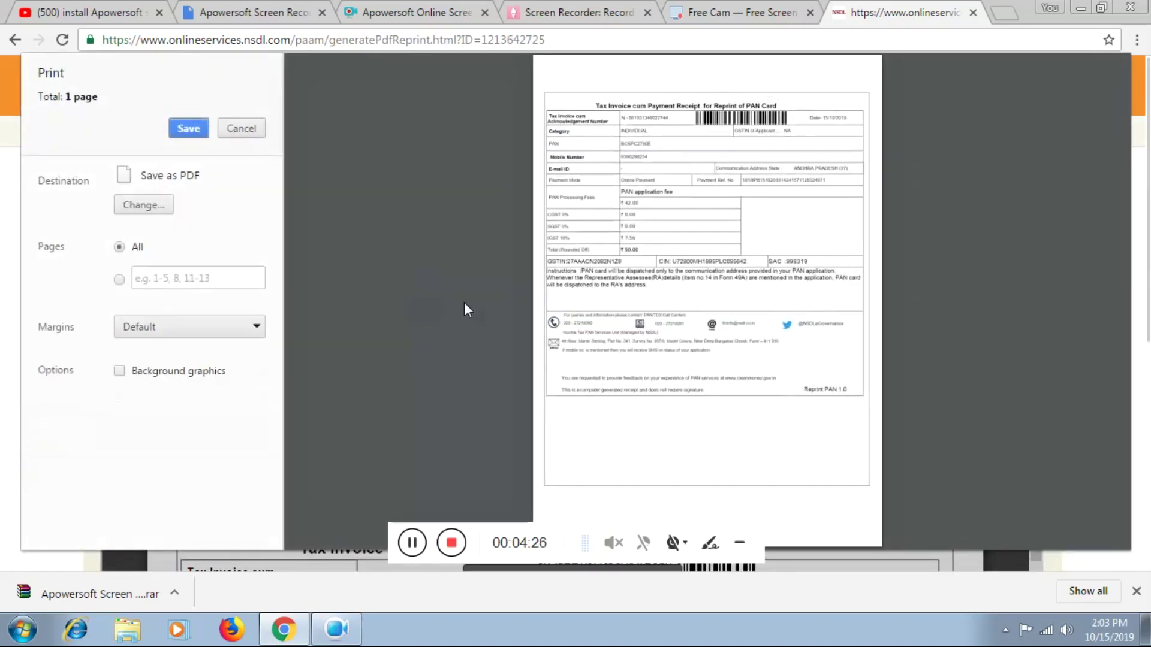
left_click(188, 129)
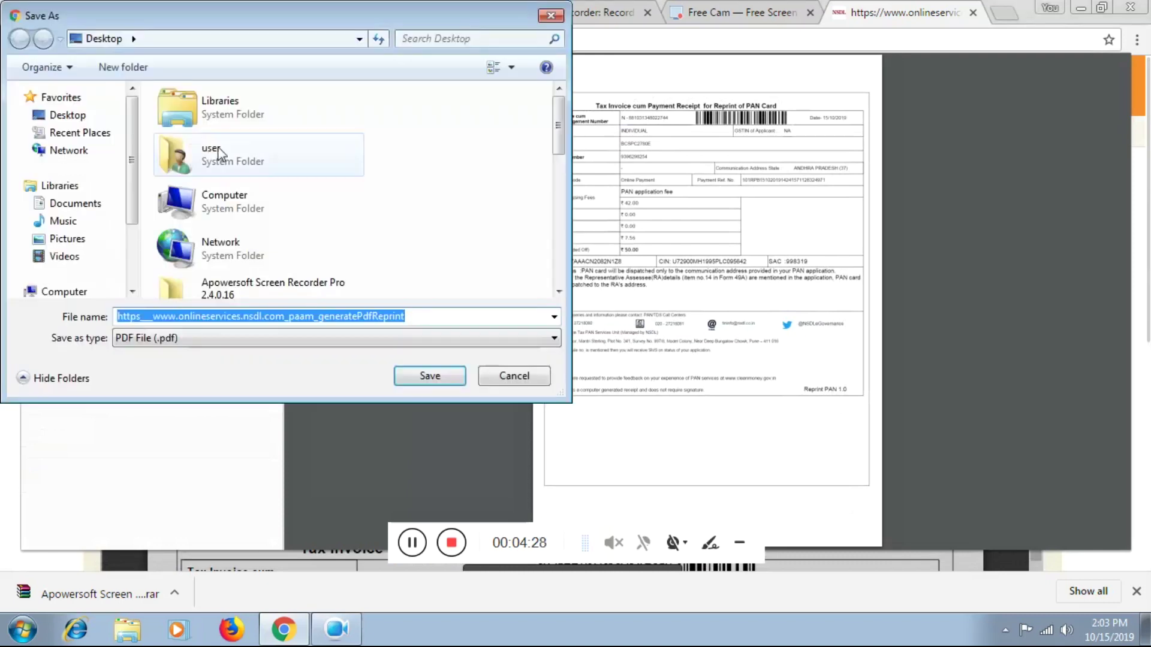
left_click(428, 376)
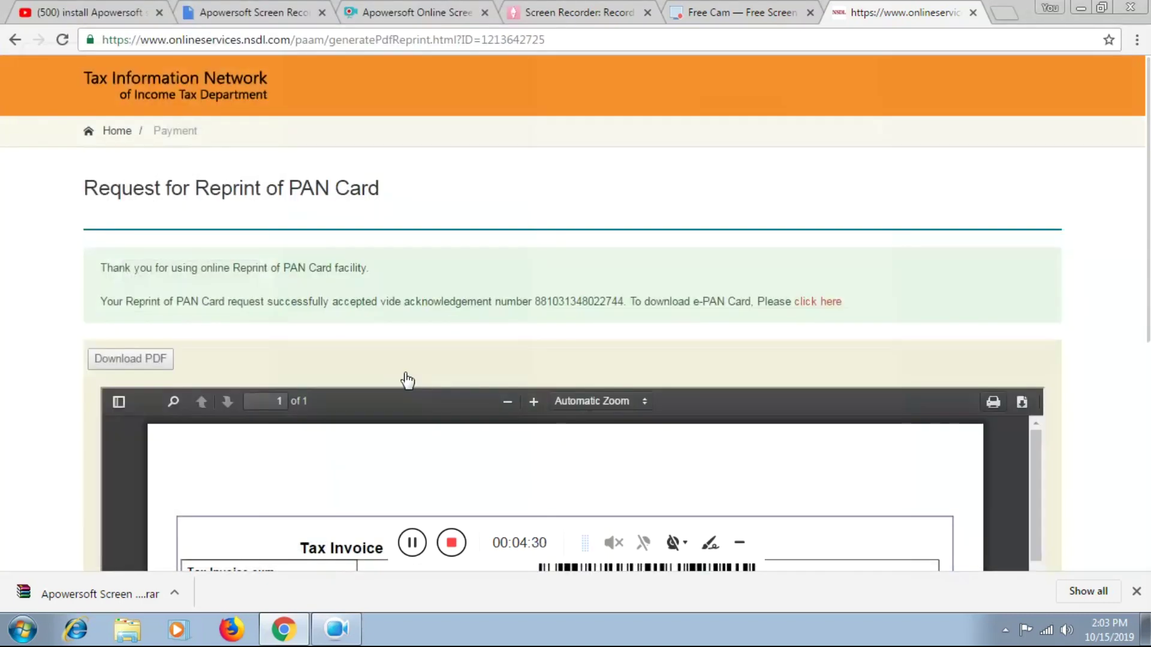
scroll(408, 381, "down", 3)
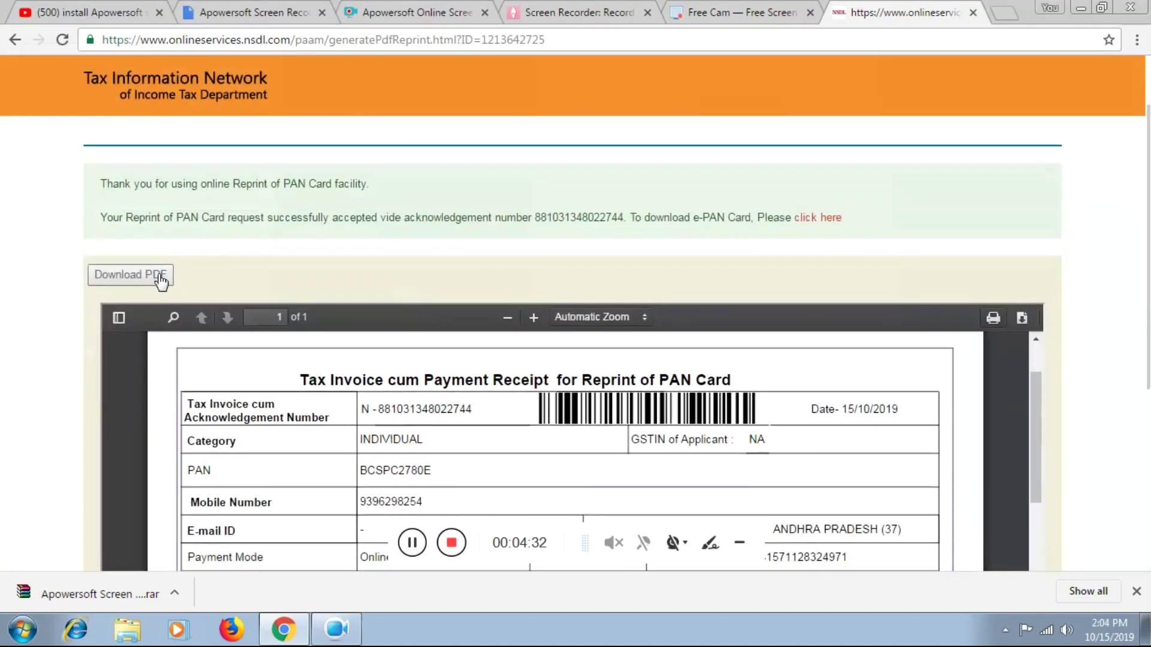
scroll(357, 416, "down", 3)
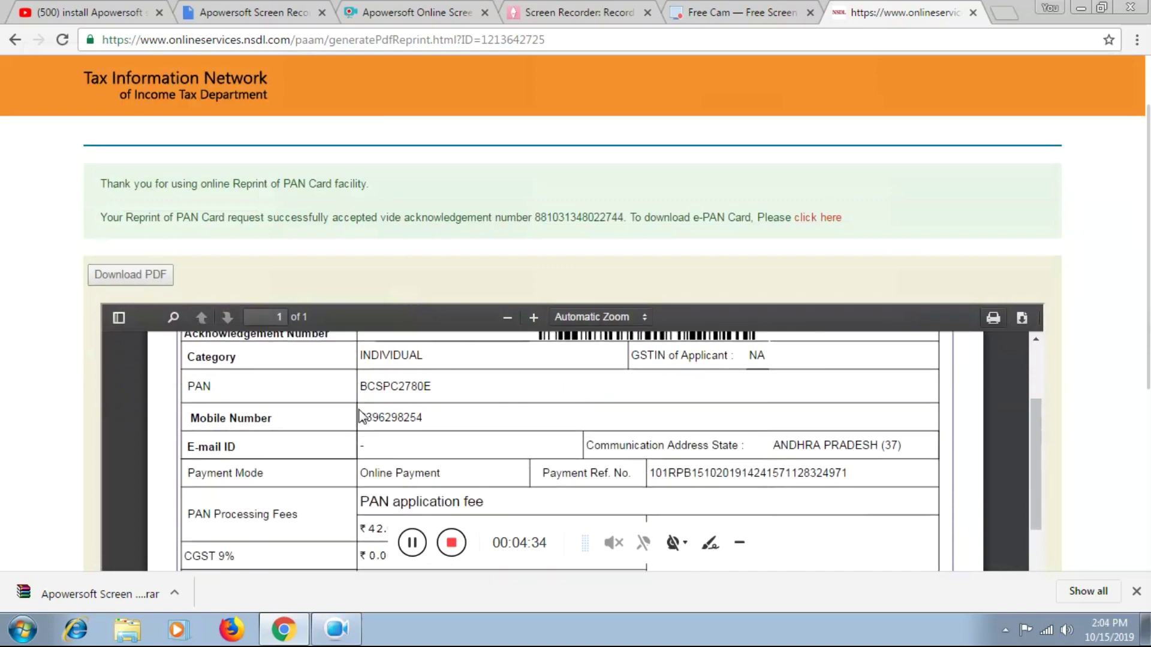
scroll(419, 447, "down", 3)
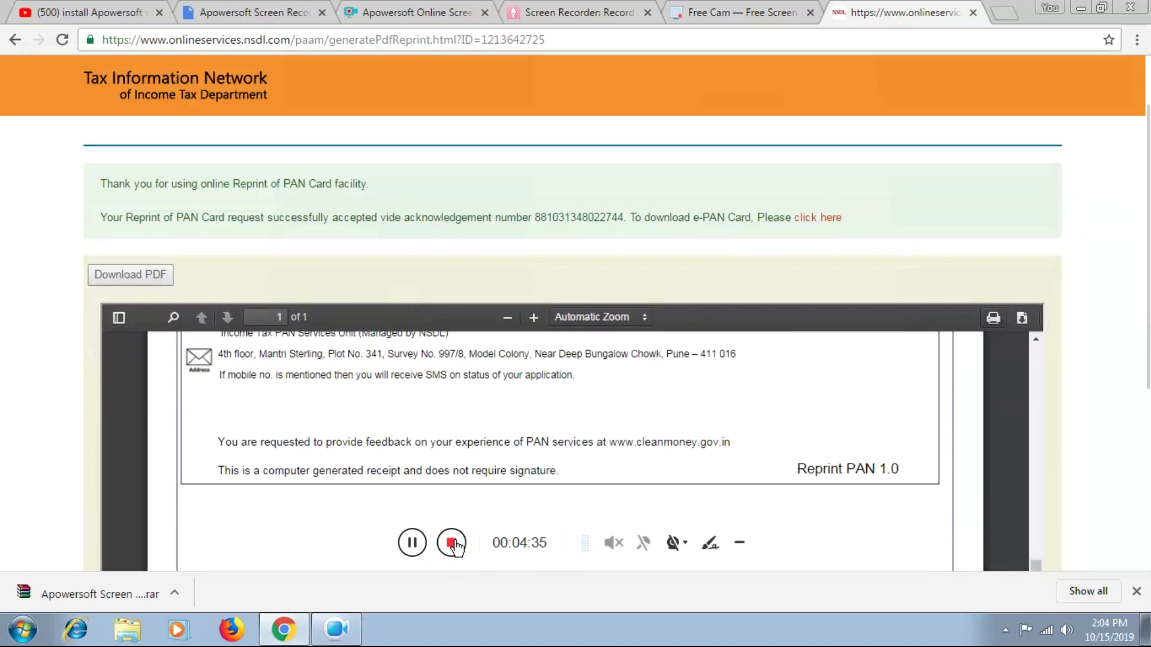